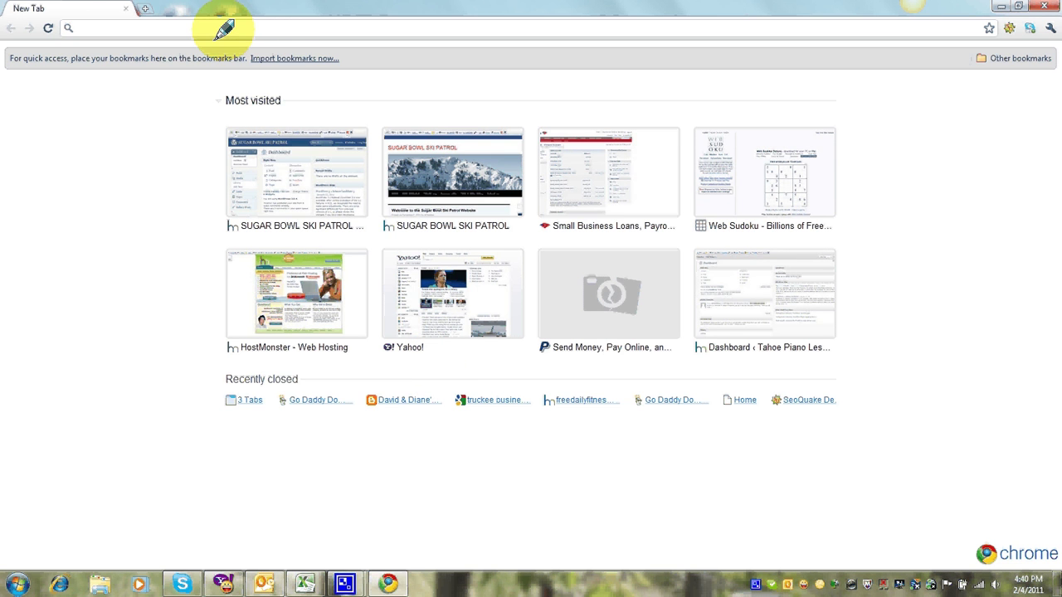
- Go to google.com and search for "keyword tool"
{"action": "type", "text": "go"}
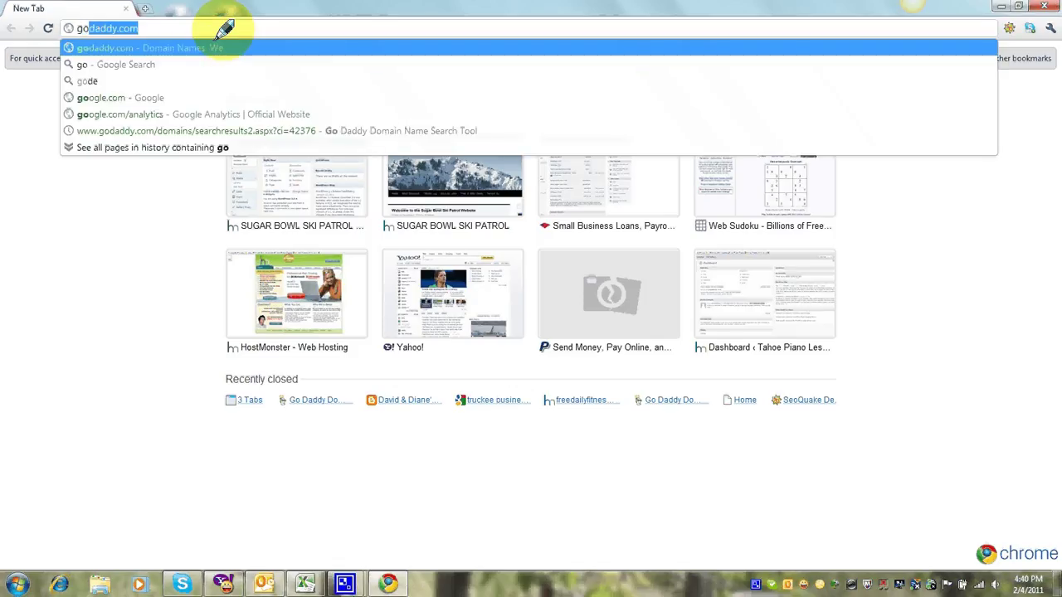
{"action": "type", "text": "o"}
{"action": "key", "text": "Return"}
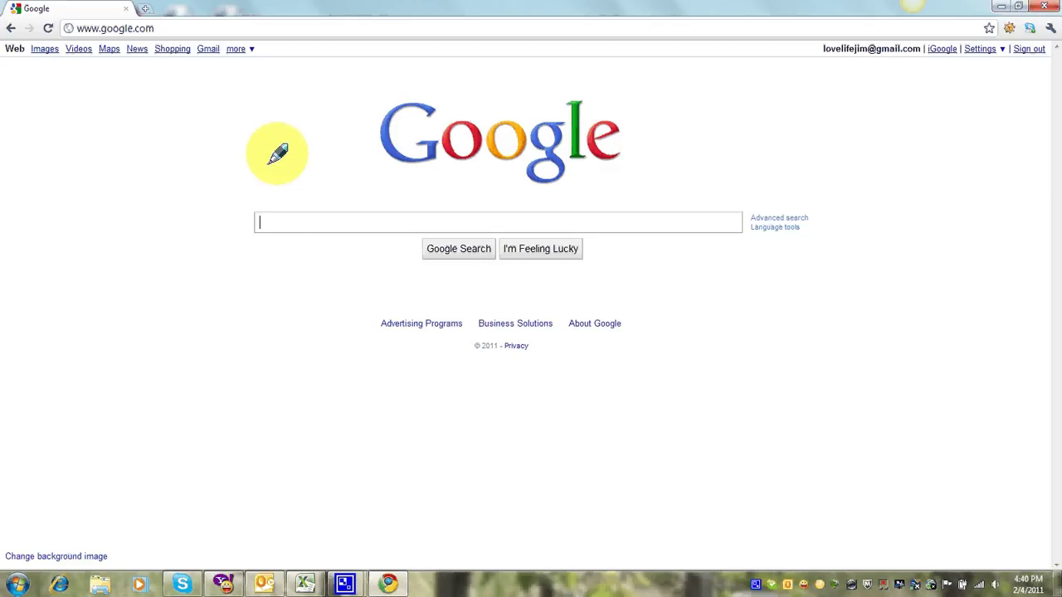
{"action": "type", "text": "key"}
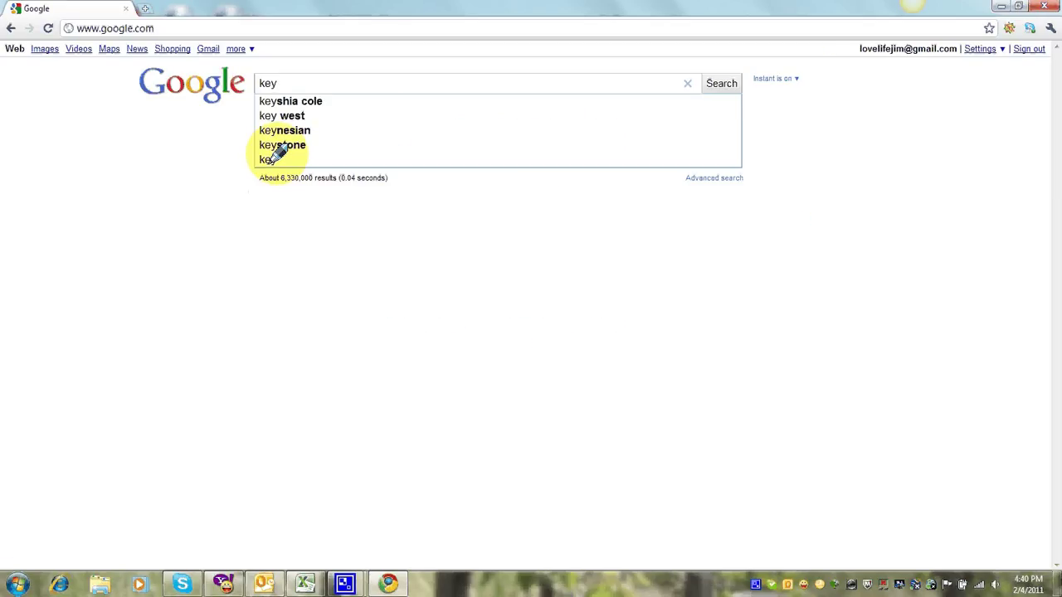
{"action": "type", "text": "word tool"}
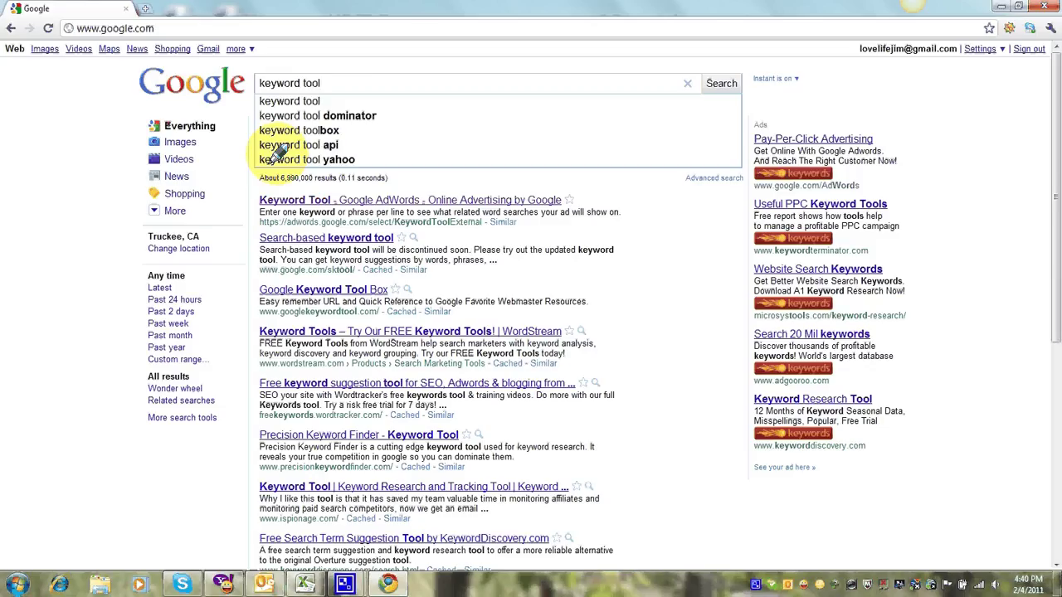
{"action": "key", "text": "Return"}
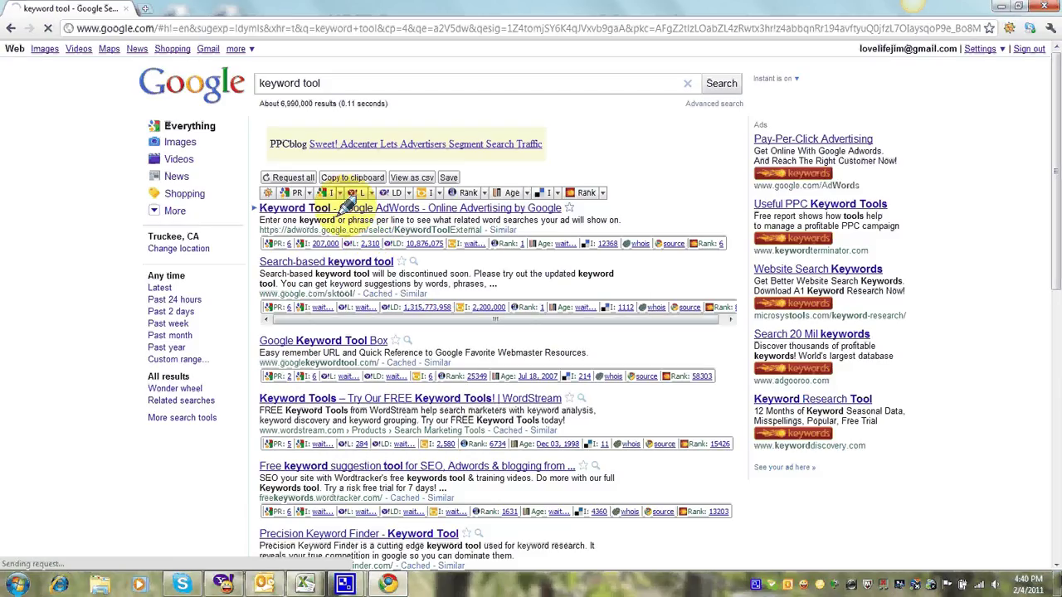
- Open the Google AdWords Keyword Tool from the search results and sign in to the account
{"action": "left_click", "coordinate": [349, 207]}
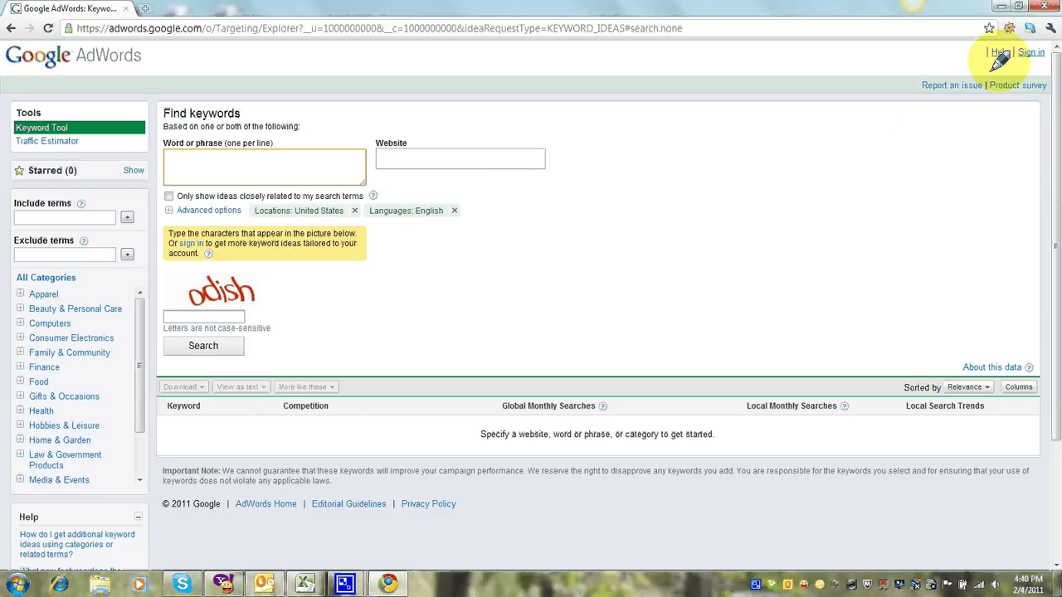
{"action": "left_click", "coordinate": [1029, 52]}
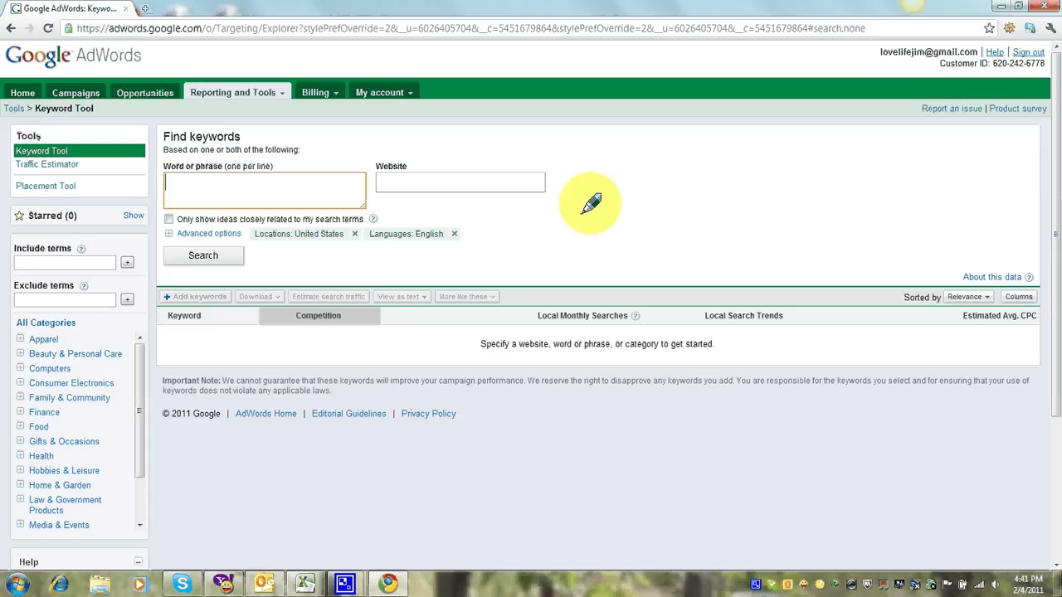
- Search for keyword ideas using the phrase "feng shue"
{"action": "type", "text": "feng shui"}
{"action": "key", "text": "BackSpace"}
{"action": "type", "text": "e"}
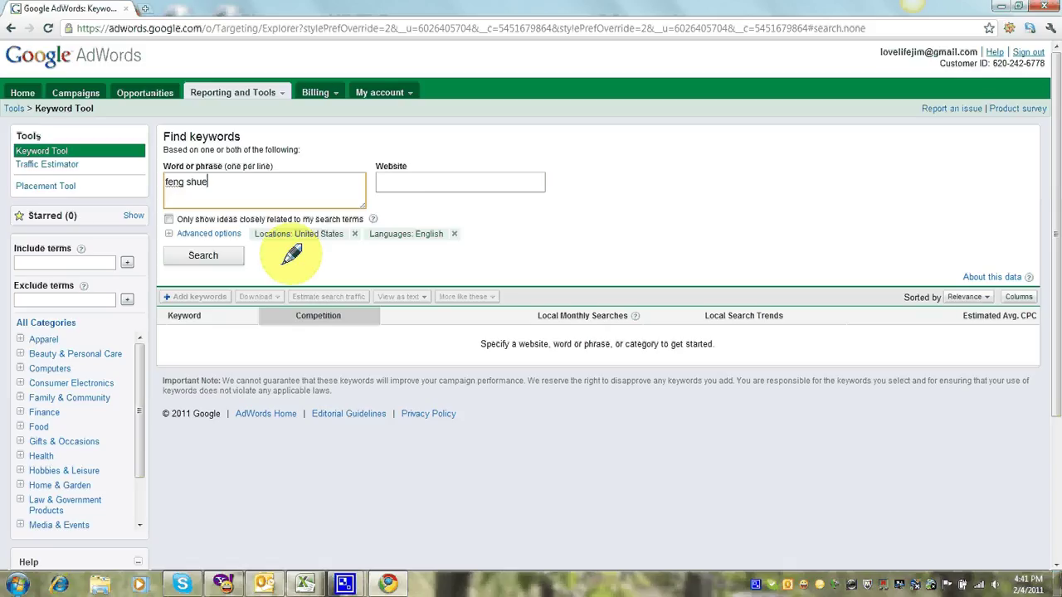
{"action": "left_click", "coordinate": [199, 255]}
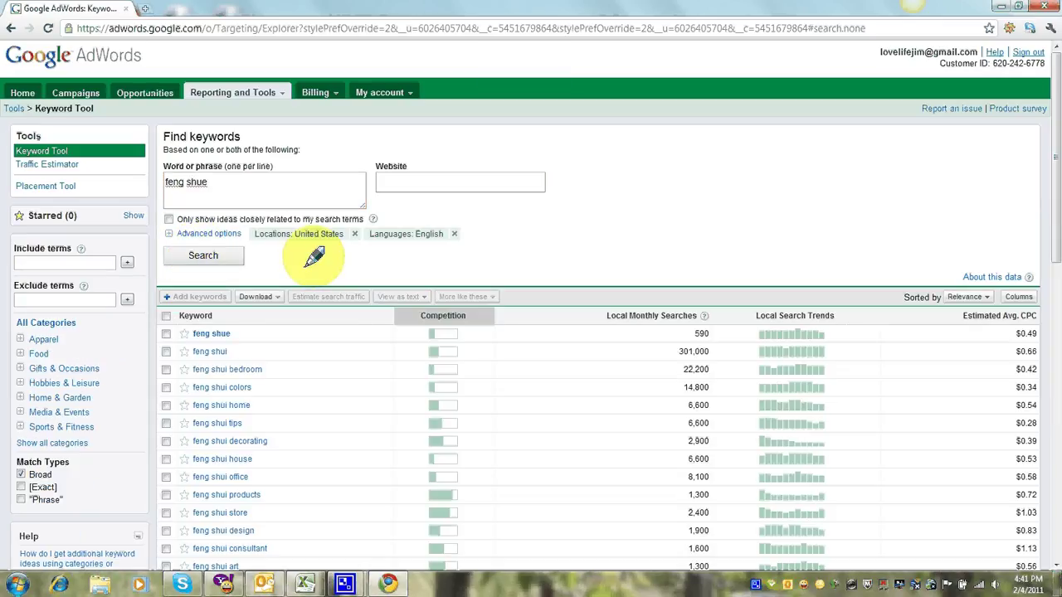
{"action": "mouse_move", "coordinate": [263, 332]}
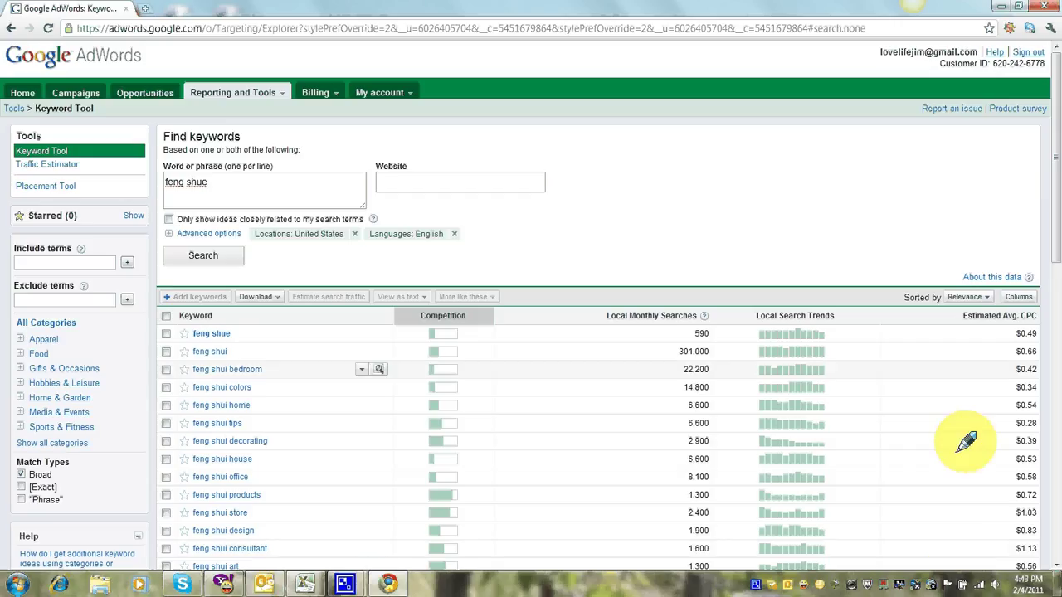
- Look through the keyword ideas, and run a new keyword search for "feng shui consultant"
{"action": "scroll", "coordinate": [965, 450], "scroll_direction": "down", "scroll_amount": 2}
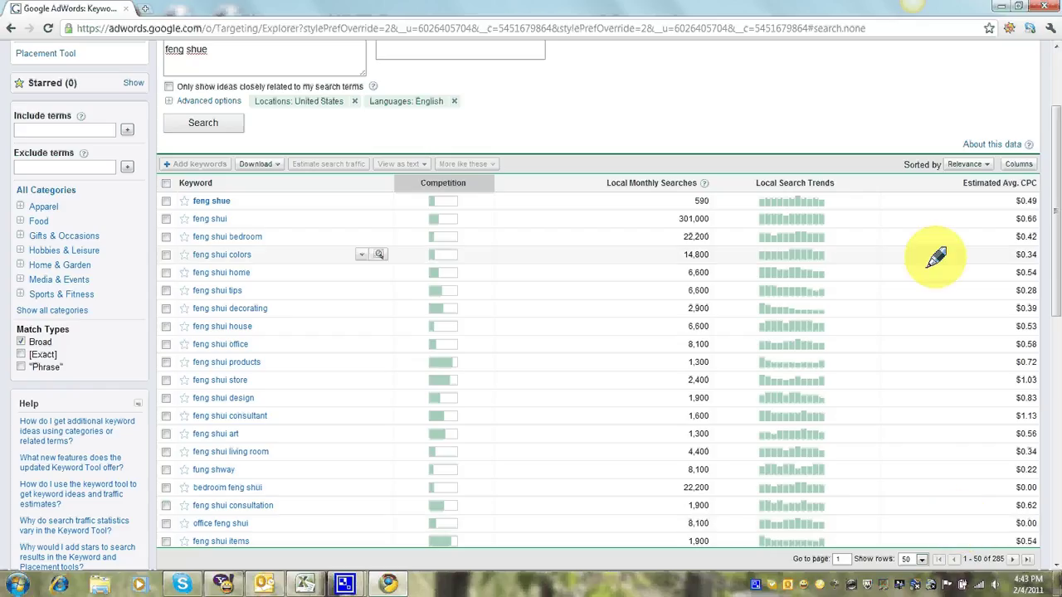
{"action": "scroll", "coordinate": [936, 257], "scroll_direction": "down", "scroll_amount": 5}
{"action": "scroll", "coordinate": [936, 257], "scroll_direction": "up", "scroll_amount": 3}
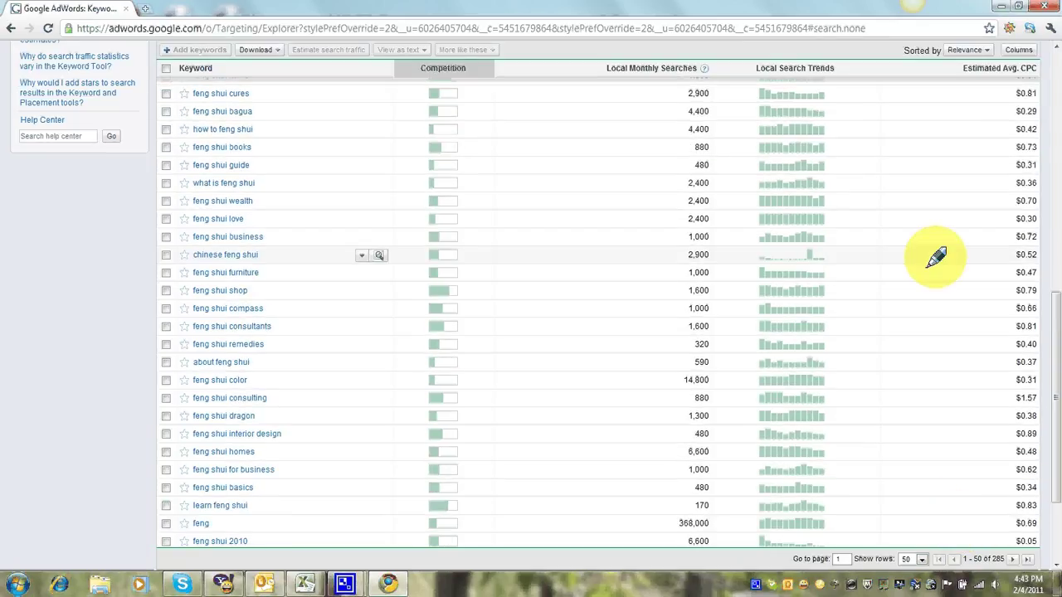
{"action": "scroll", "coordinate": [936, 258], "scroll_direction": "down", "scroll_amount": 7}
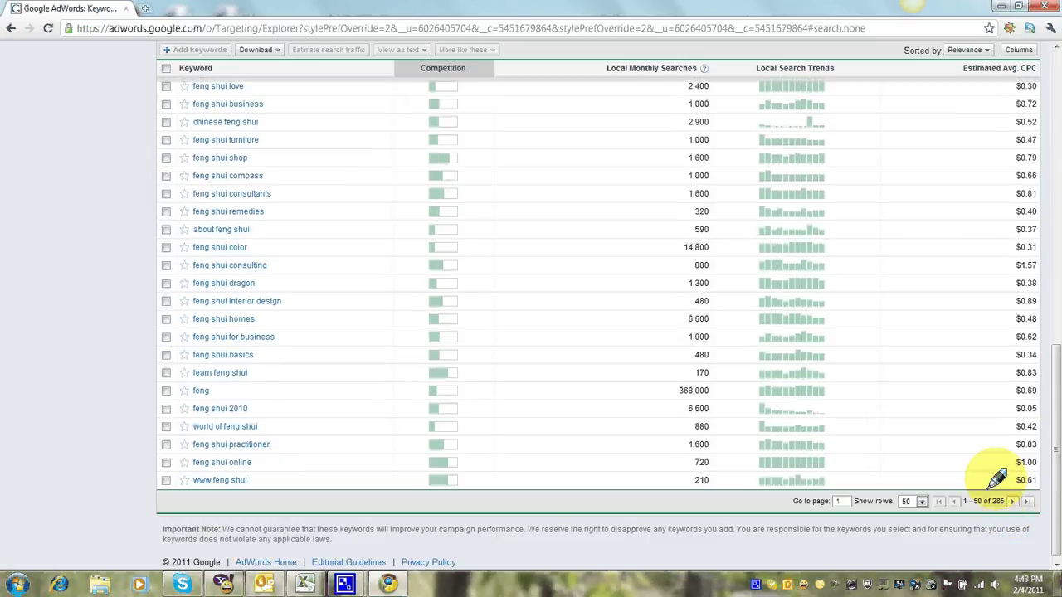
{"action": "scroll", "coordinate": [1056, 62], "scroll_direction": "up", "scroll_amount": 4}
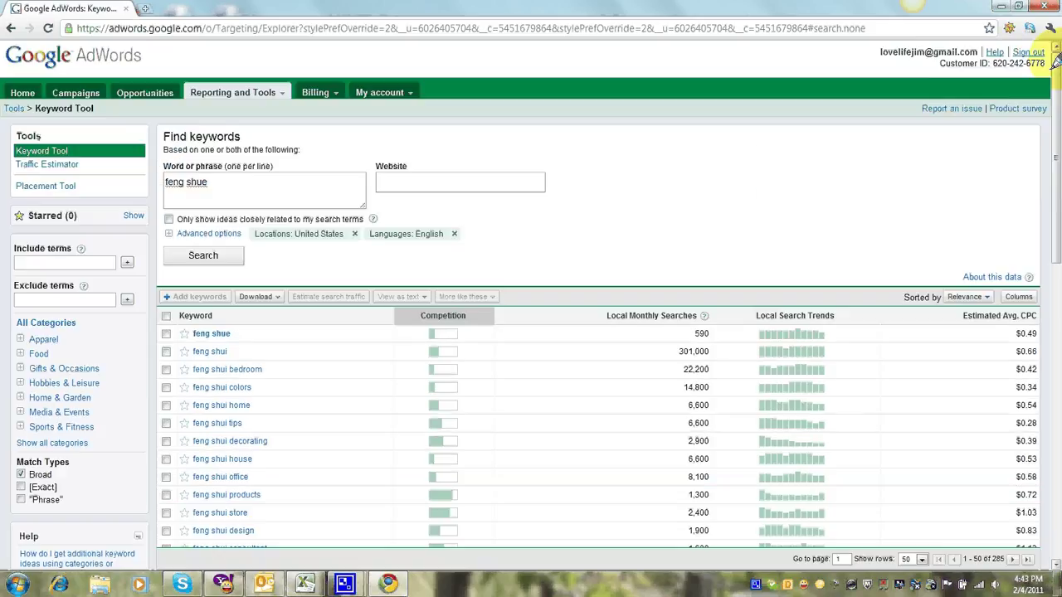
{"action": "left_click", "coordinate": [264, 186]}
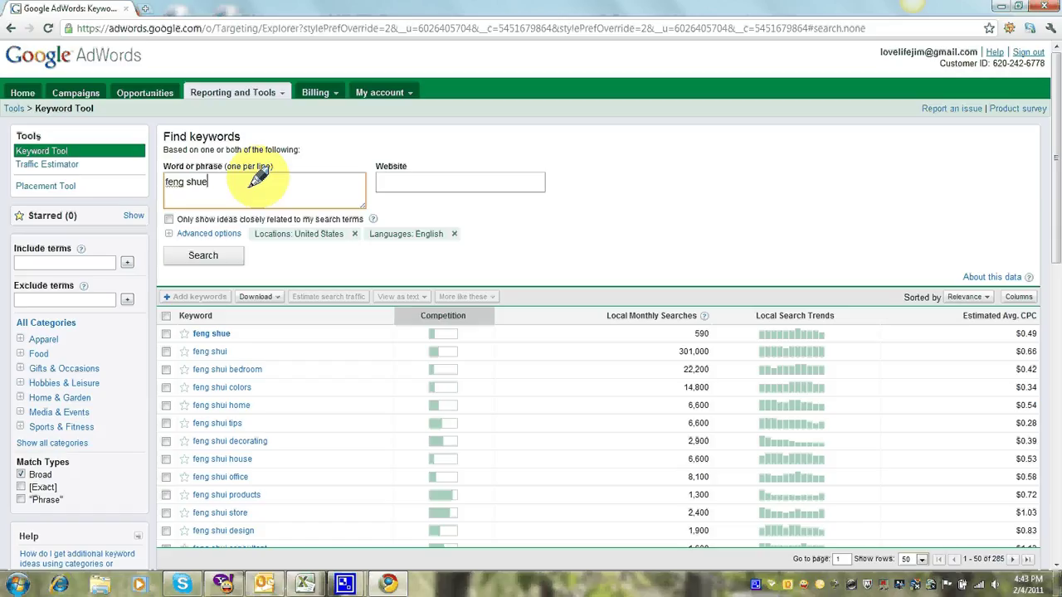
{"action": "key", "text": "BackSpace"}
{"action": "type", "text": "i consultant"}
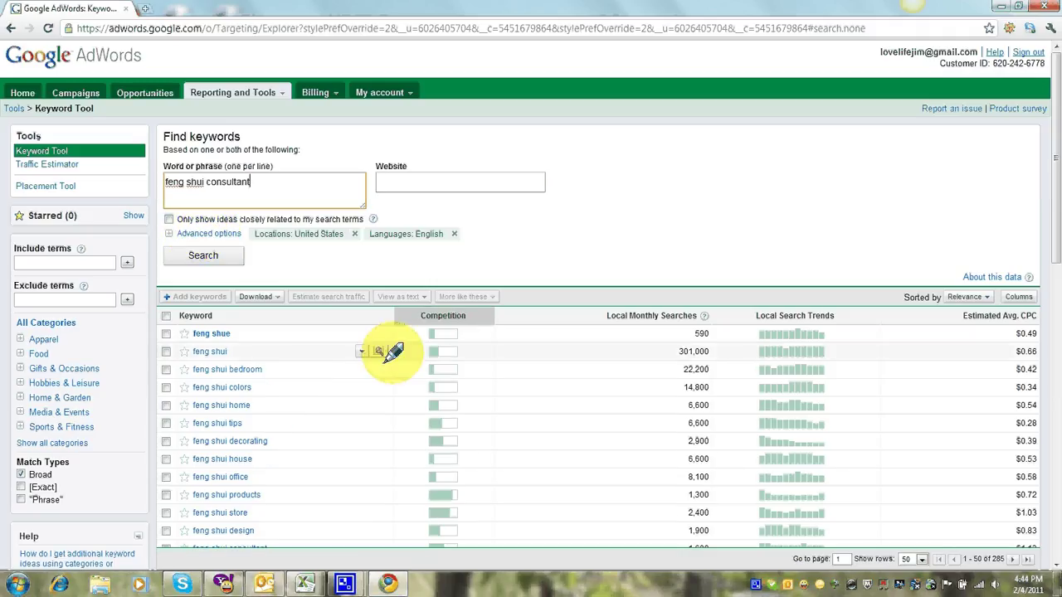
{"action": "scroll", "coordinate": [386, 351], "scroll_direction": "down", "scroll_amount": 6}
{"action": "scroll", "coordinate": [387, 351], "scroll_direction": "up", "scroll_amount": 6}
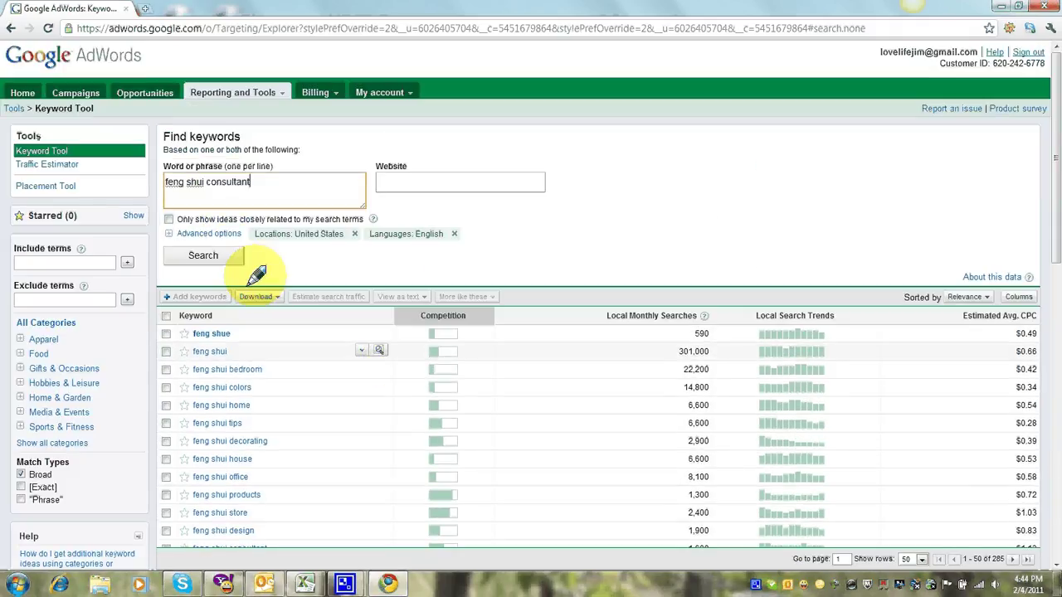
{"action": "left_click", "coordinate": [199, 256]}
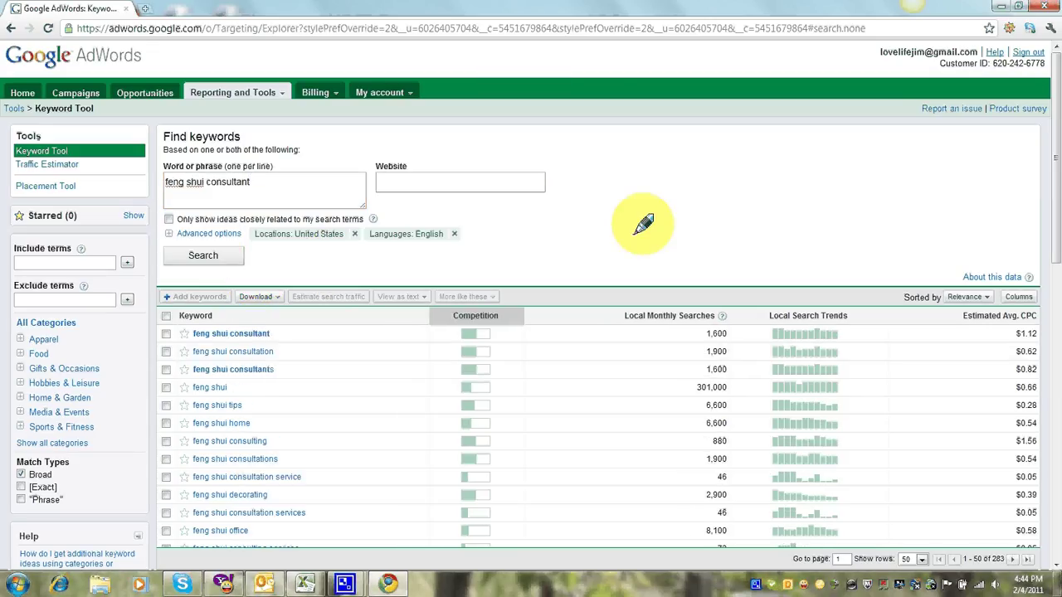
- Sort the "feng shui consultant" keyword ideas by competition, lowest first
{"action": "scroll", "coordinate": [644, 224], "scroll_direction": "down", "scroll_amount": 6}
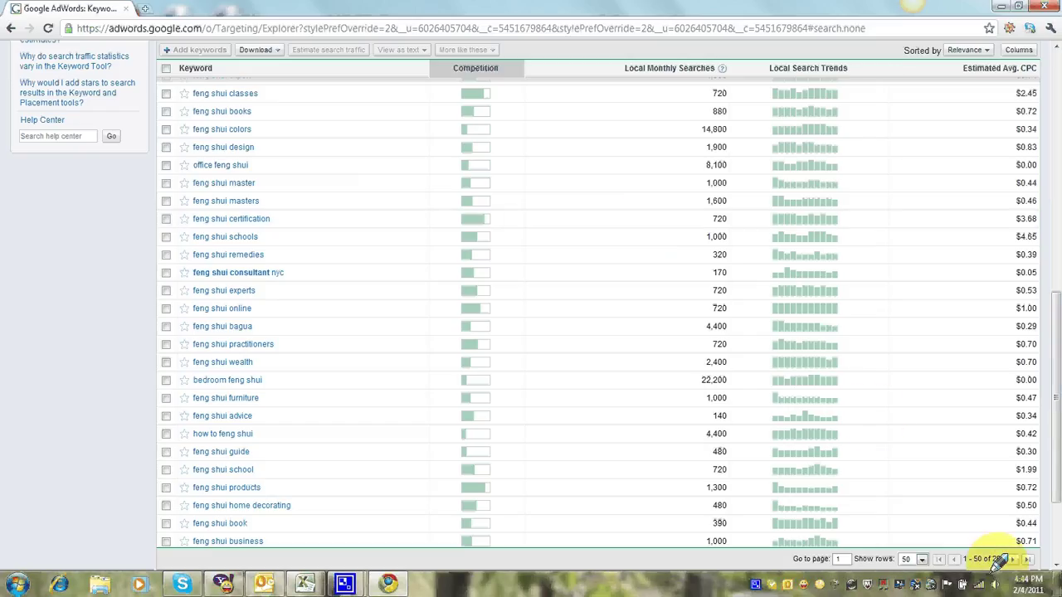
{"action": "scroll", "coordinate": [588, 351], "scroll_direction": "up", "scroll_amount": 6}
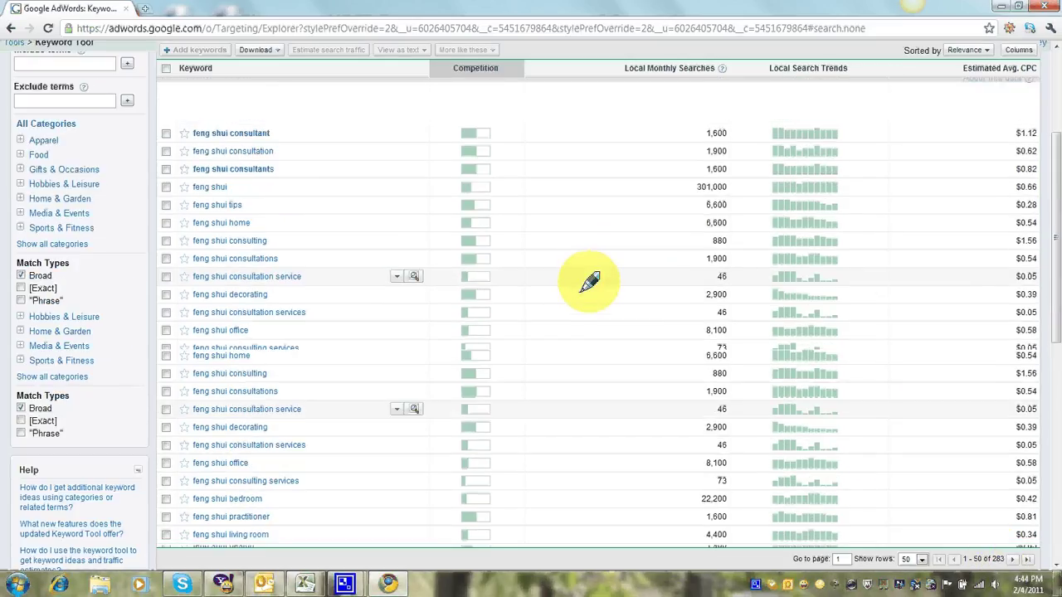
{"action": "scroll", "coordinate": [588, 283], "scroll_direction": "up", "scroll_amount": 2}
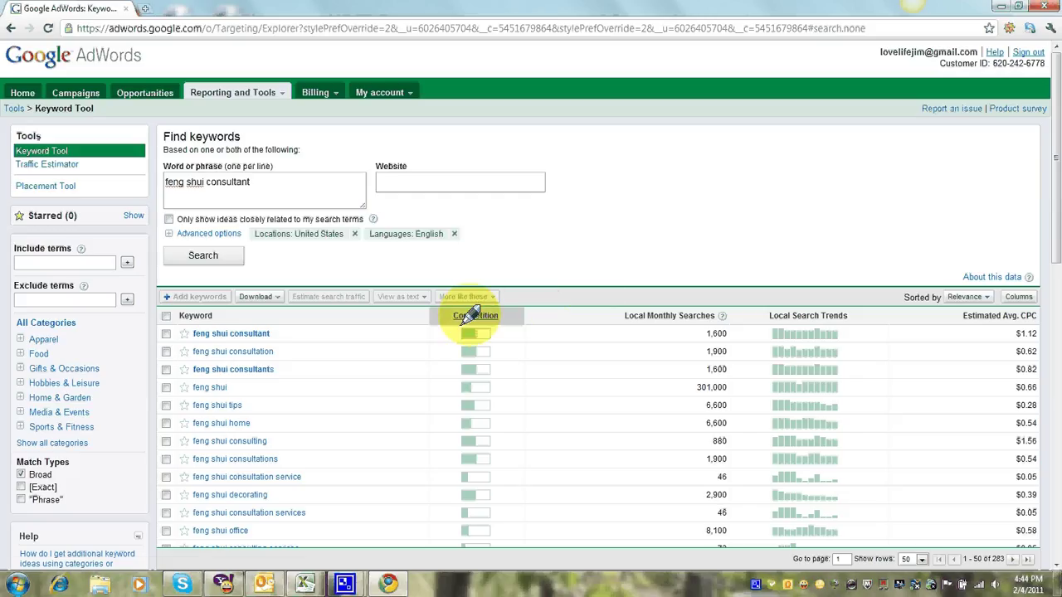
{"action": "left_click", "coordinate": [469, 314]}
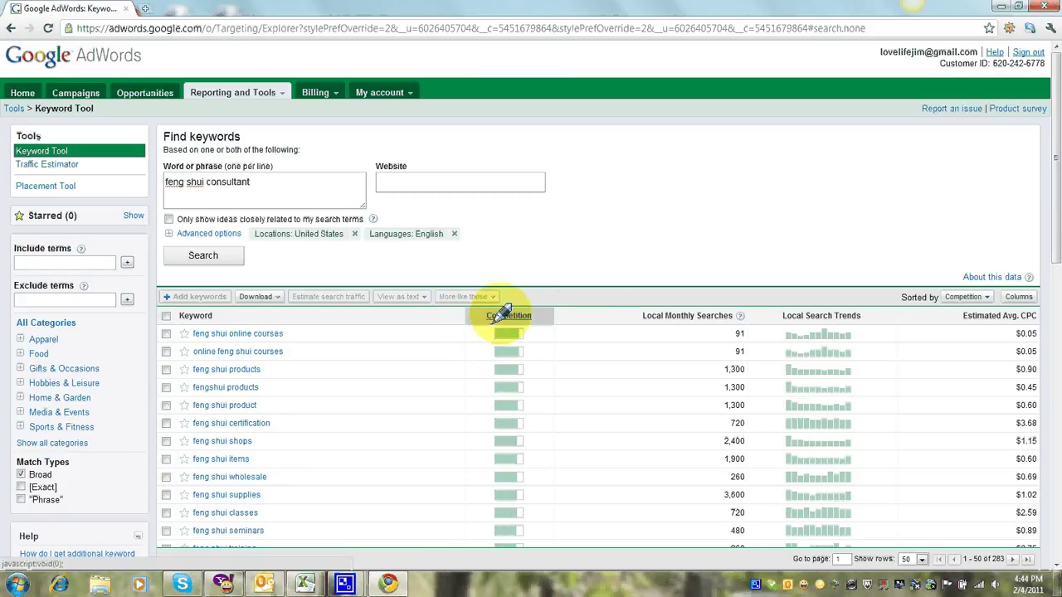
{"action": "left_click", "coordinate": [502, 314]}
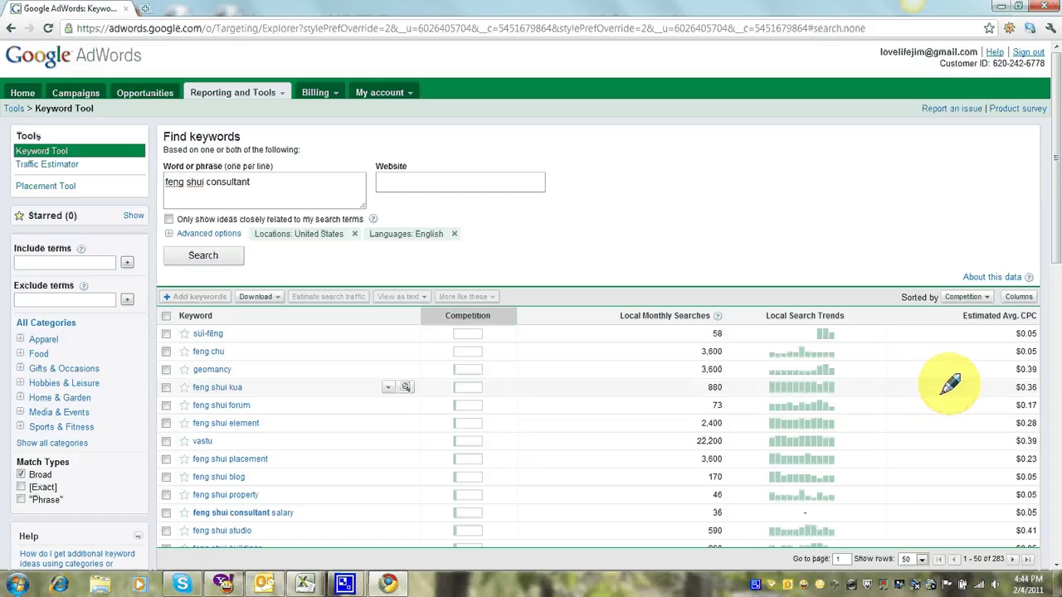
- Expand the advanced search options and filter keywords to local monthly searches of at least 1000
{"action": "scroll", "coordinate": [529, 432], "scroll_direction": "down", "scroll_amount": 3}
{"action": "scroll", "coordinate": [529, 432], "scroll_direction": "down", "scroll_amount": 5}
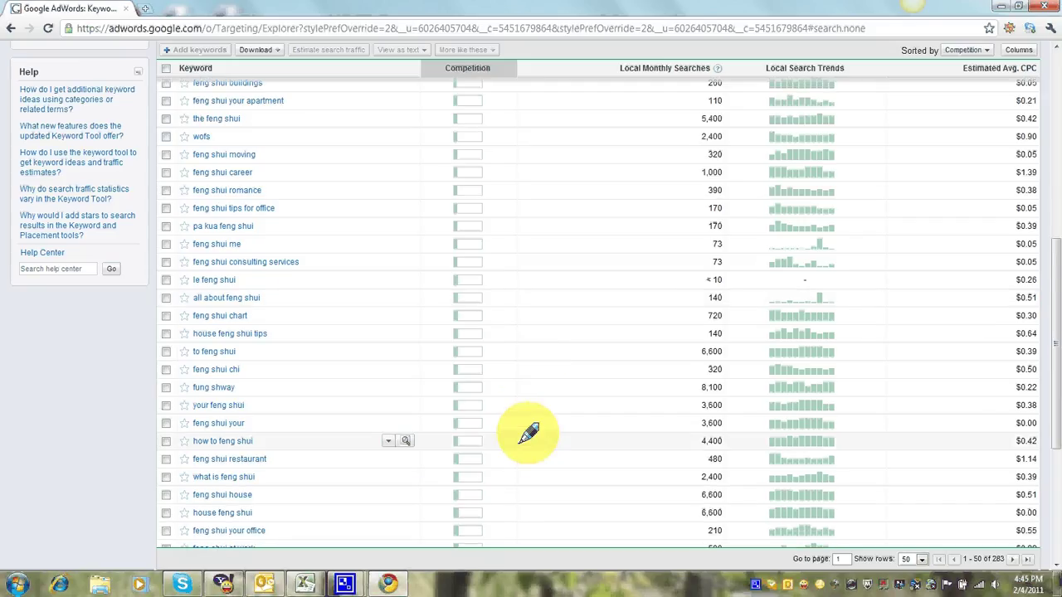
{"action": "scroll", "coordinate": [529, 433], "scroll_direction": "up", "scroll_amount": 8}
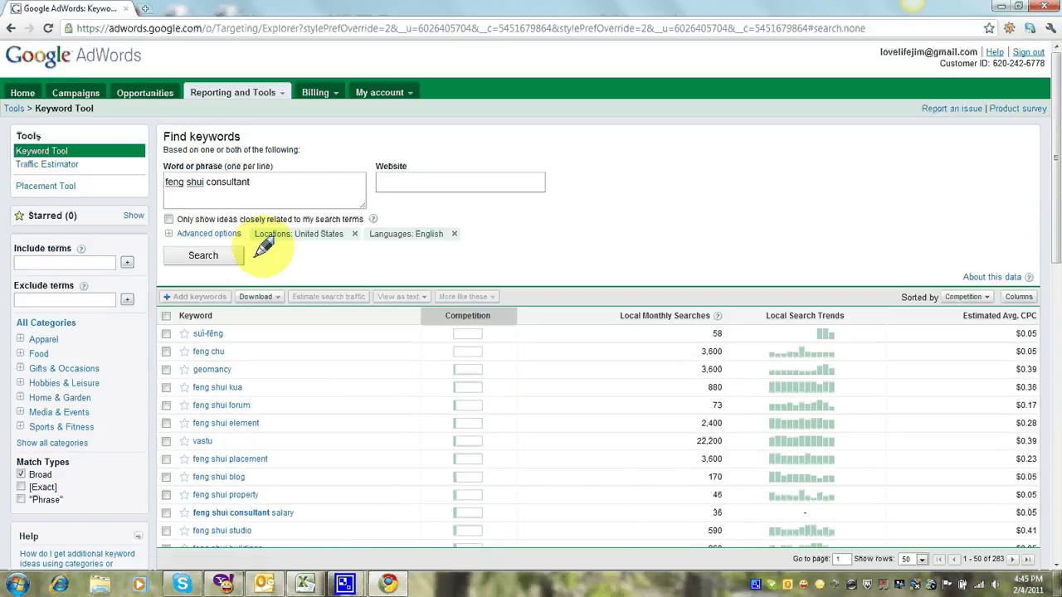
{"action": "left_click", "coordinate": [222, 233]}
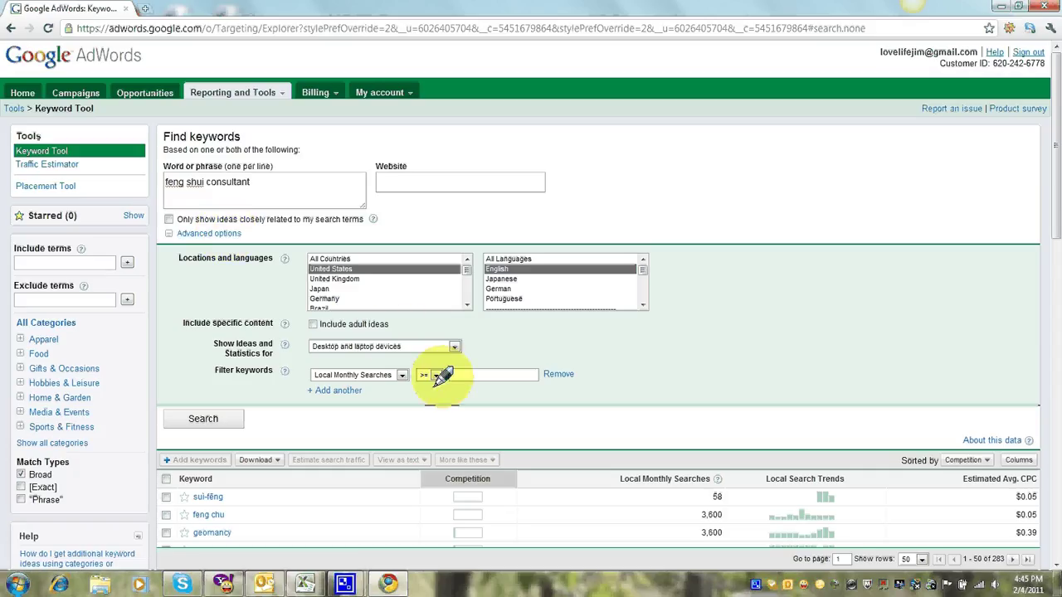
{"action": "left_click", "coordinate": [504, 375]}
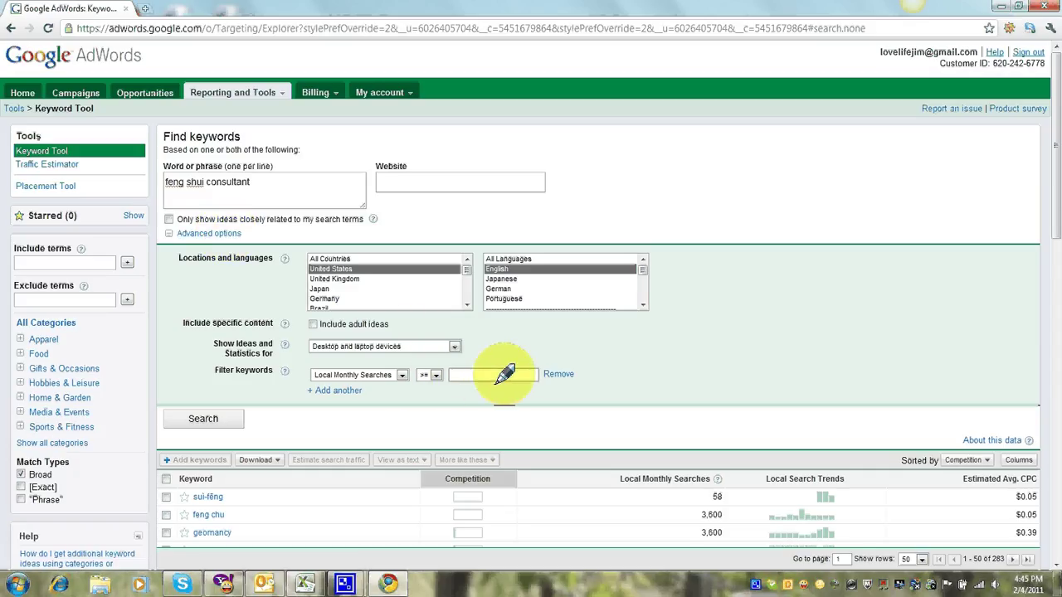
{"action": "type", "text": "1000"}
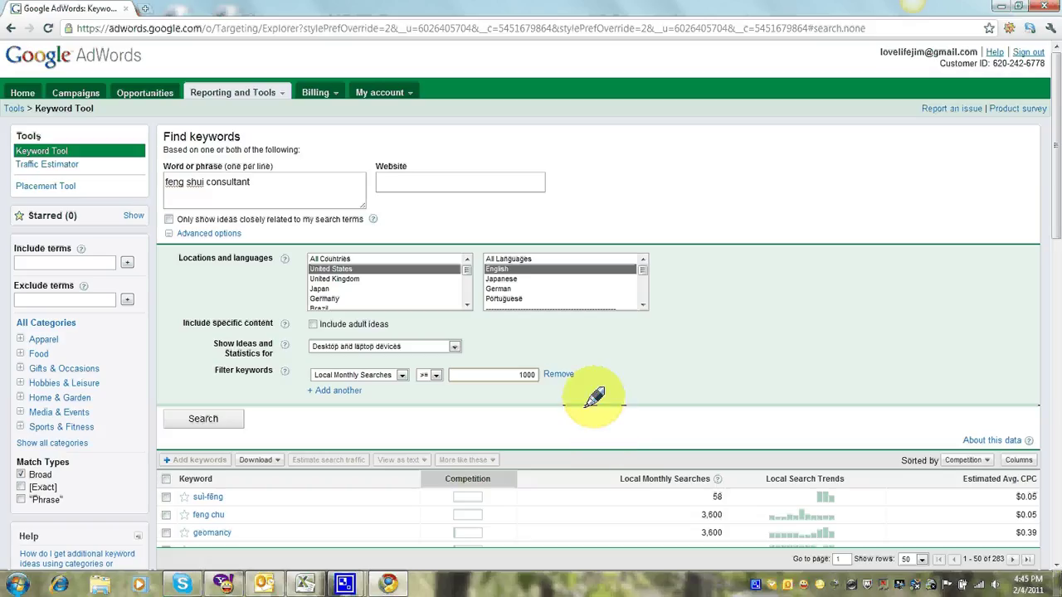
- Add a second keyword filter that limits Competition to Low
{"action": "left_click", "coordinate": [336, 388]}
{"action": "left_click", "coordinate": [403, 394]}
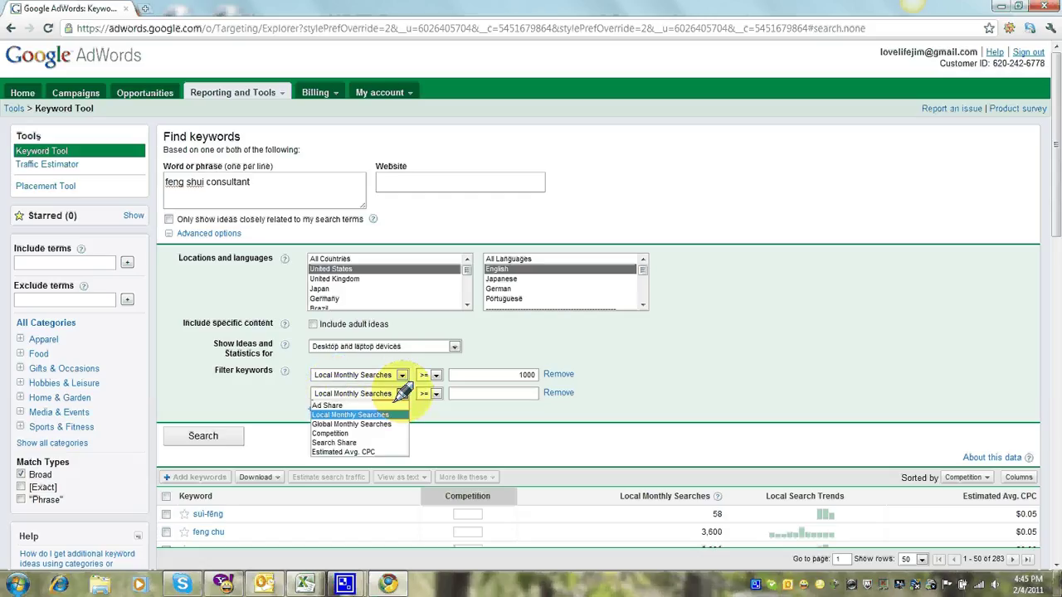
{"action": "left_click", "coordinate": [382, 433]}
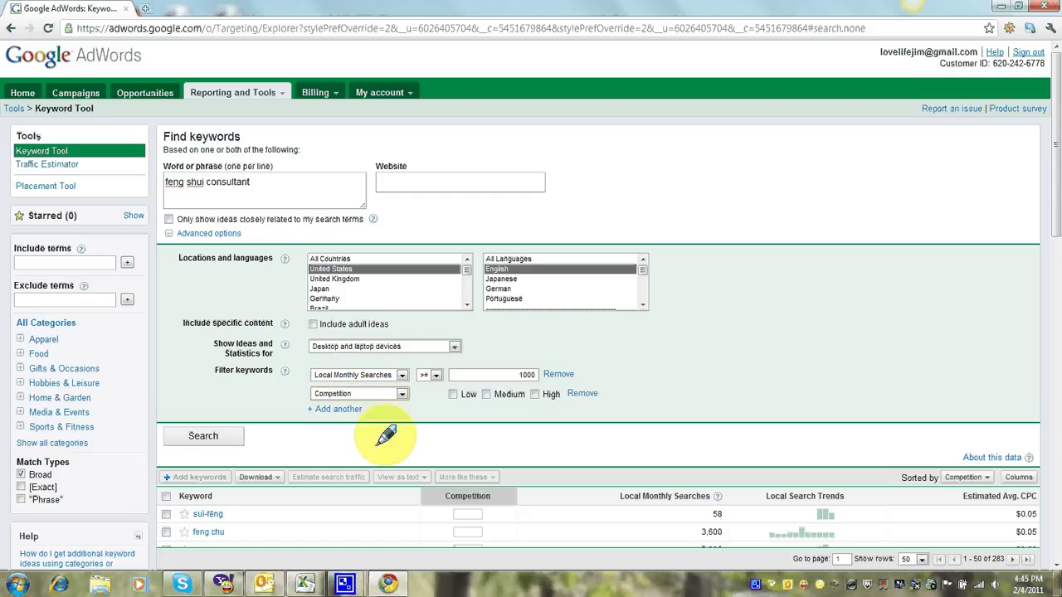
{"action": "left_click", "coordinate": [453, 395]}
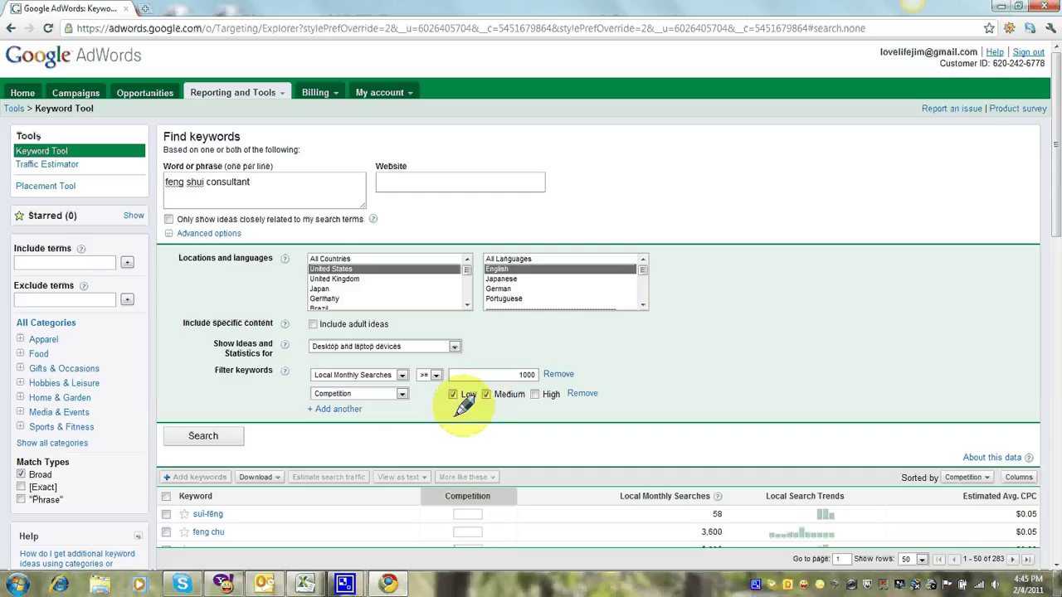
- Add a third keyword filter for Estimated Avg. CPC greater than $0.5 and rerun the keyword search
{"action": "left_click", "coordinate": [341, 409]}
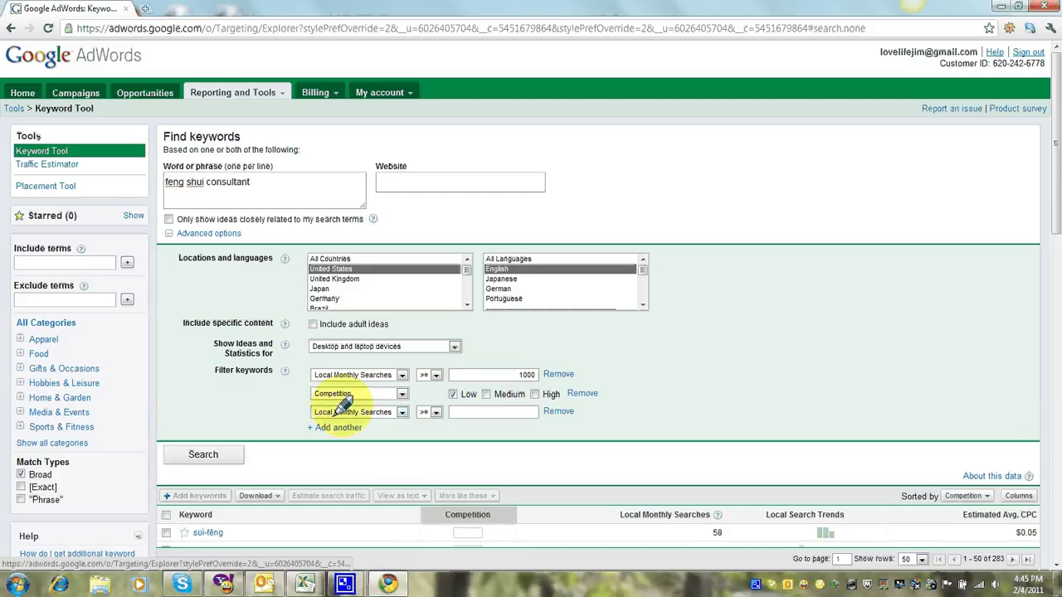
{"action": "left_click", "coordinate": [402, 413]}
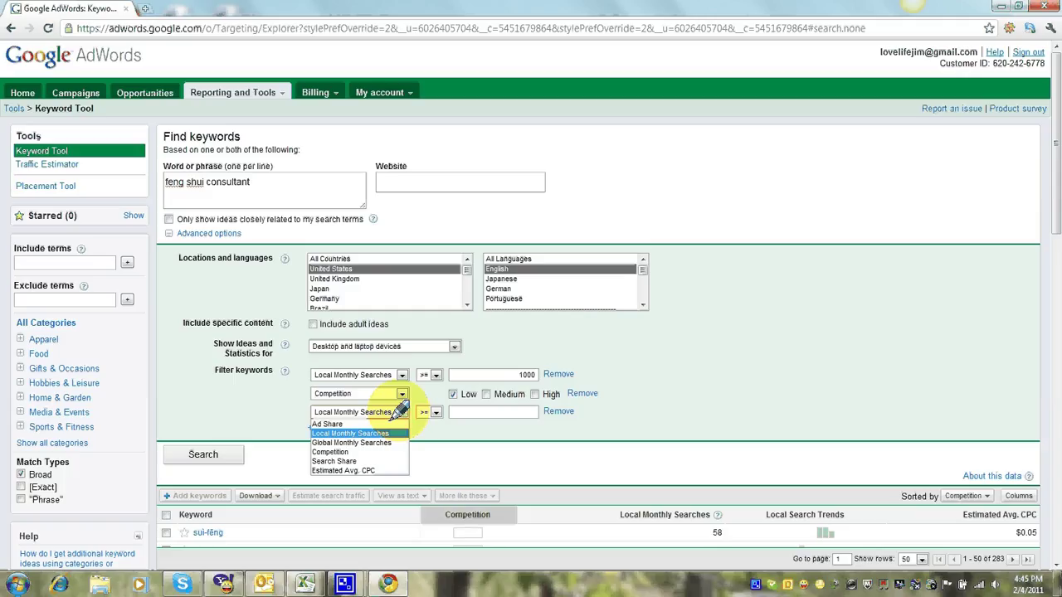
{"action": "left_click", "coordinate": [370, 470]}
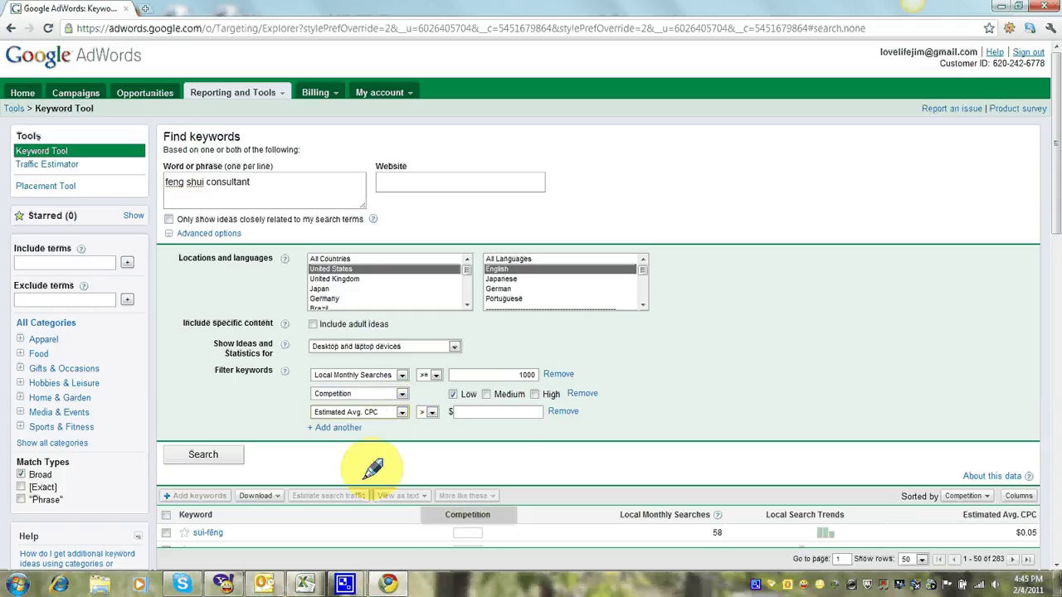
{"action": "left_click", "coordinate": [523, 412]}
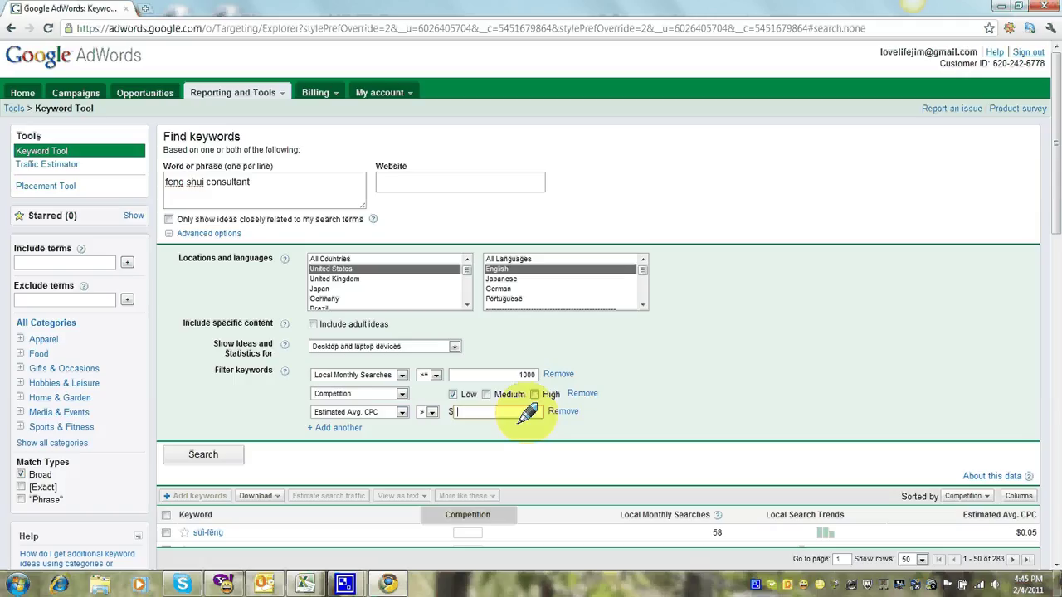
{"action": "type", "text": "0.5"}
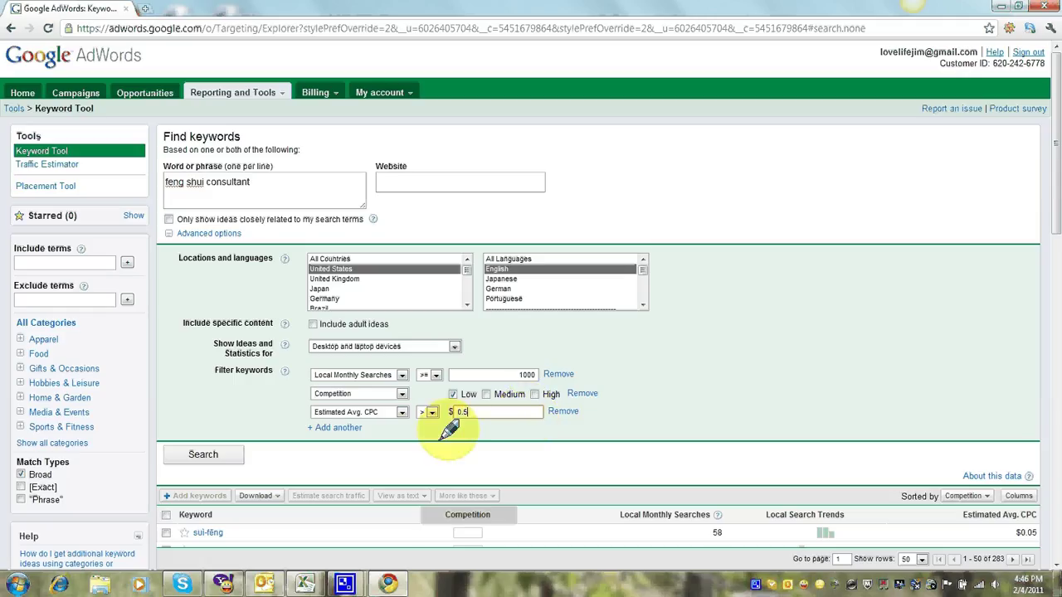
{"action": "left_click", "coordinate": [203, 453]}
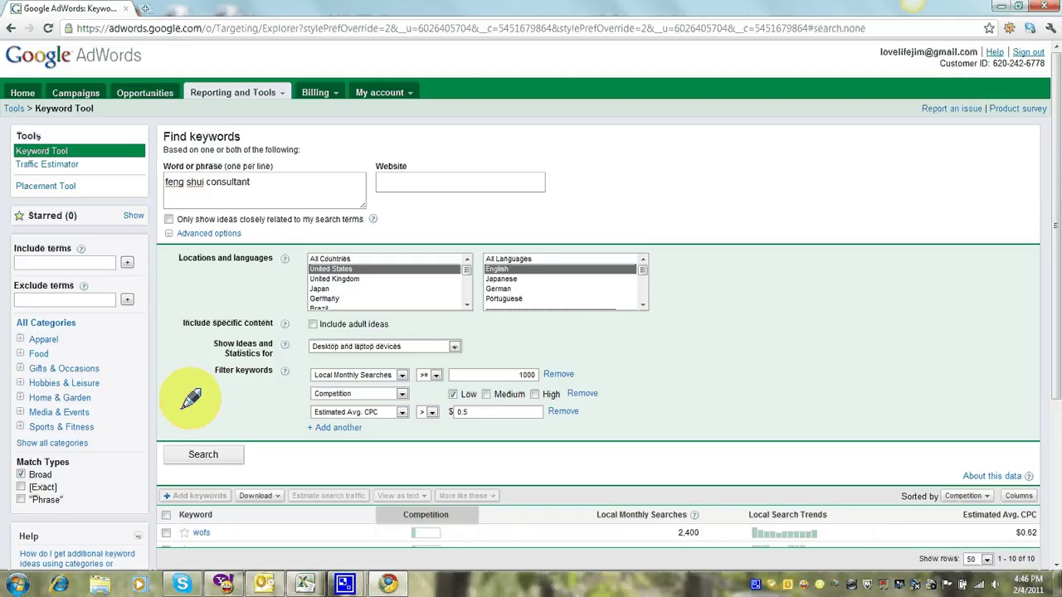
- Review the filtered keyword ideas for competition, local monthly searches and estimated average CPC, and minimize the browser window
{"action": "scroll", "coordinate": [190, 399], "scroll_direction": "down", "scroll_amount": 3}
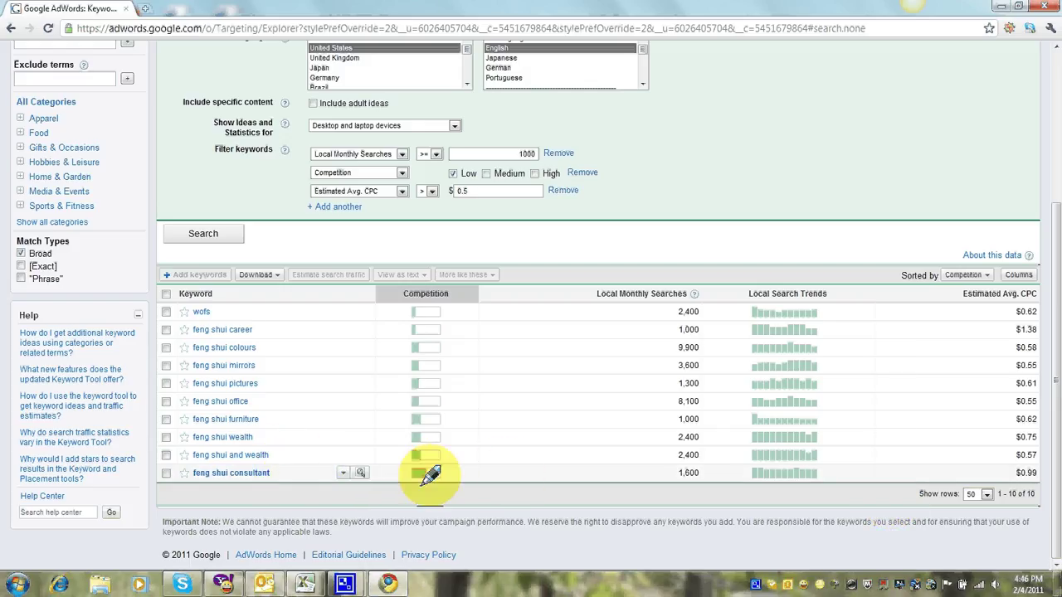
{"action": "mouse_move", "coordinate": [429, 473]}
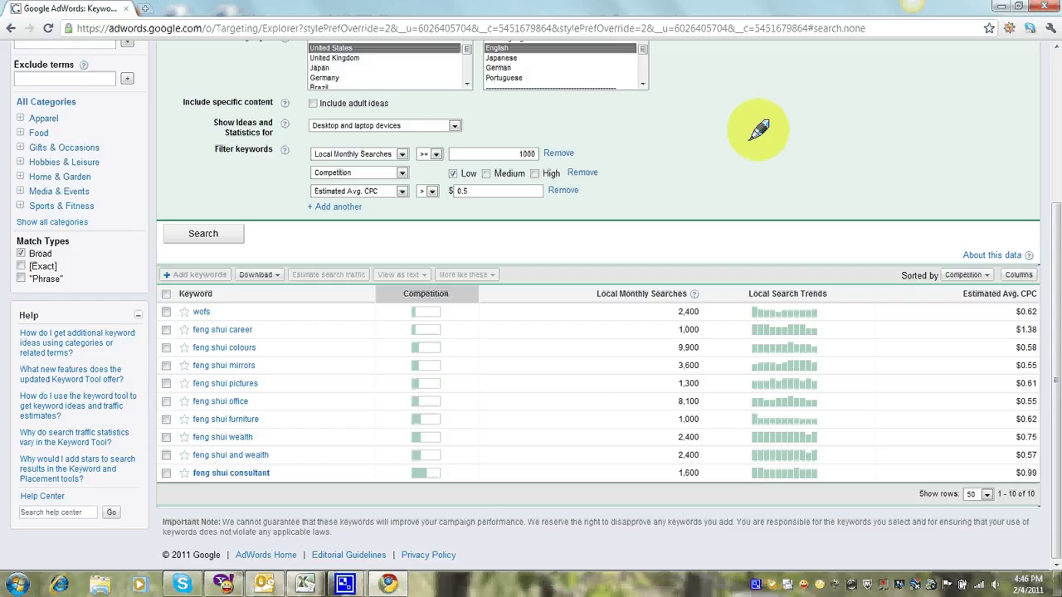
{"action": "scroll", "coordinate": [759, 130], "scroll_direction": "up", "scroll_amount": 5}
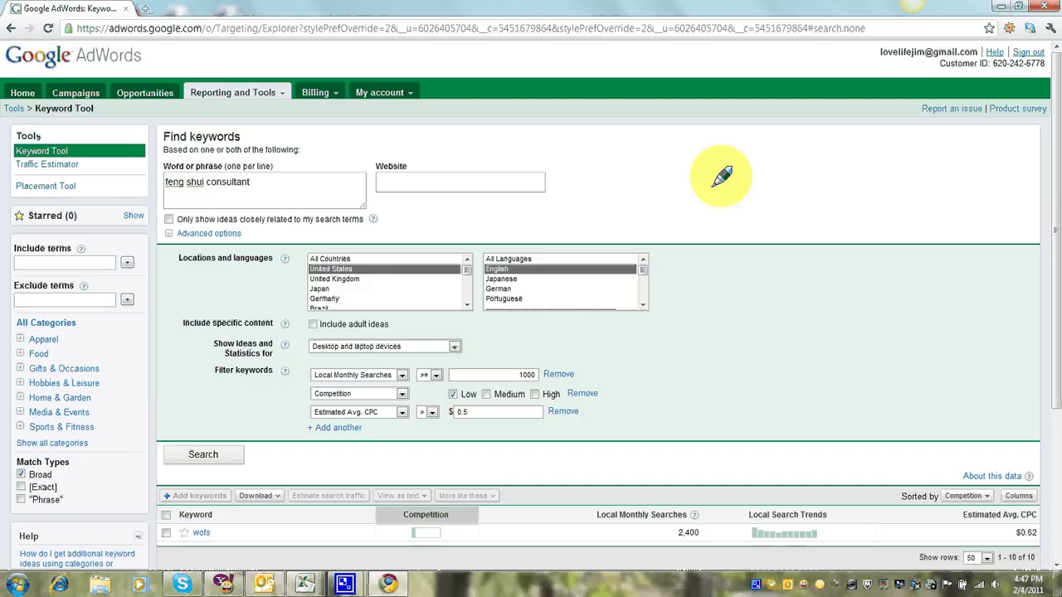
{"action": "scroll", "coordinate": [737, 300], "scroll_direction": "down", "scroll_amount": 5}
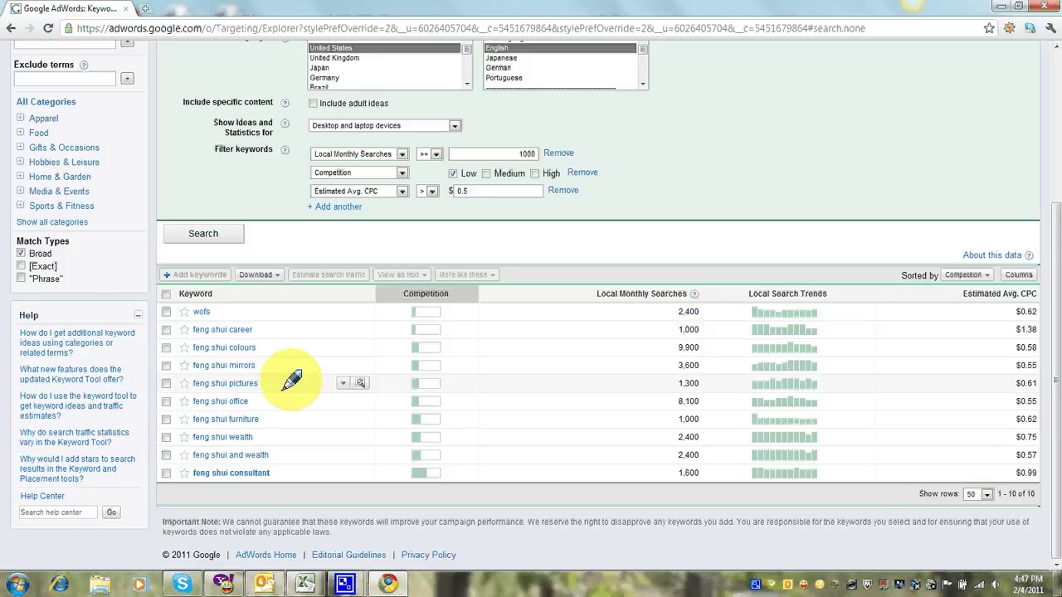
{"action": "scroll", "coordinate": [622, 90], "scroll_direction": "up", "scroll_amount": 4}
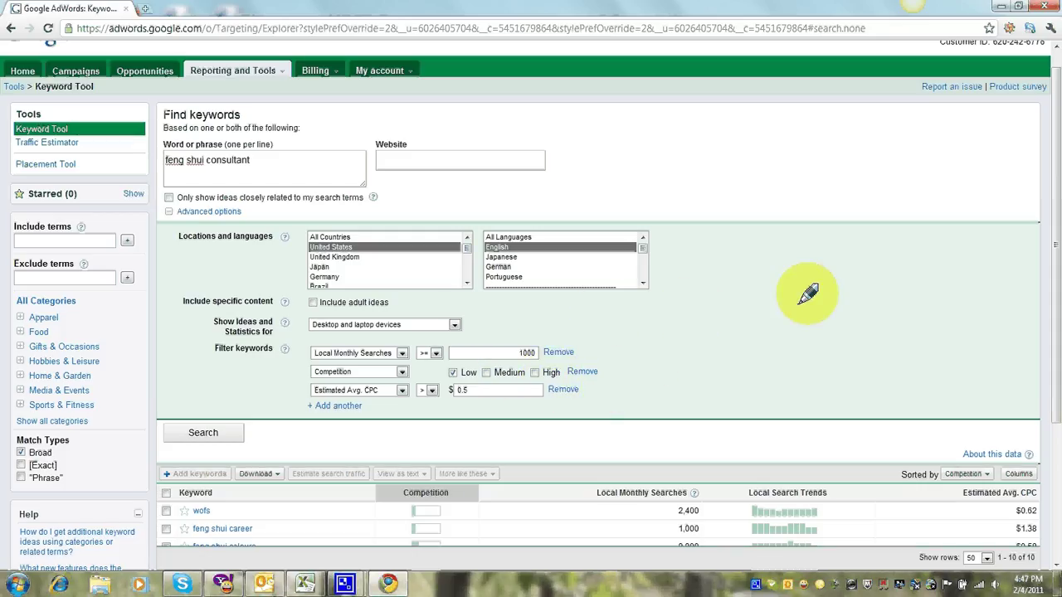
{"action": "scroll", "coordinate": [809, 295], "scroll_direction": "up", "scroll_amount": 1}
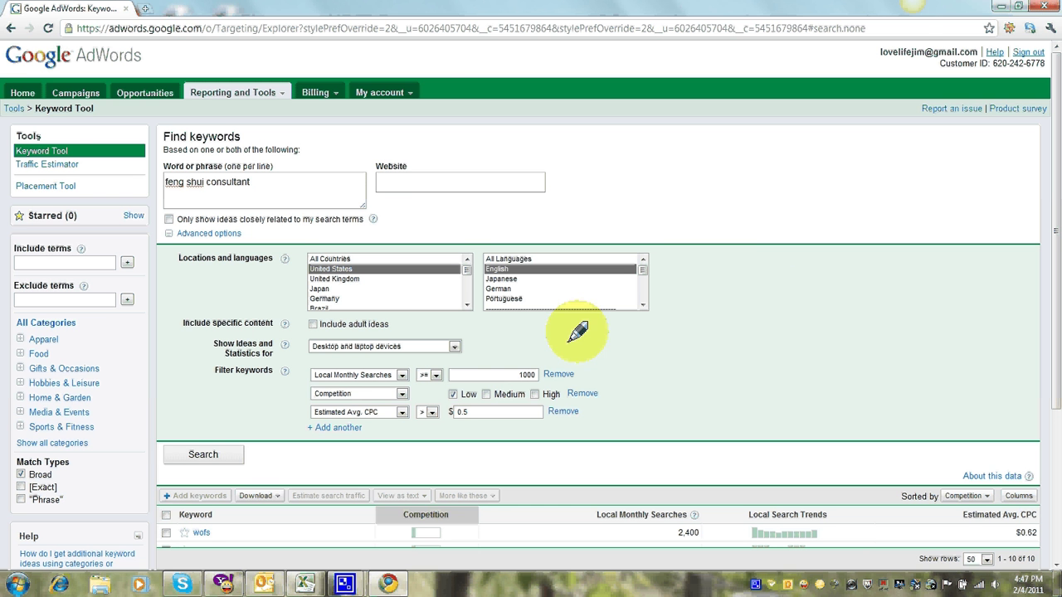
{"action": "left_click", "coordinate": [1001, 6]}
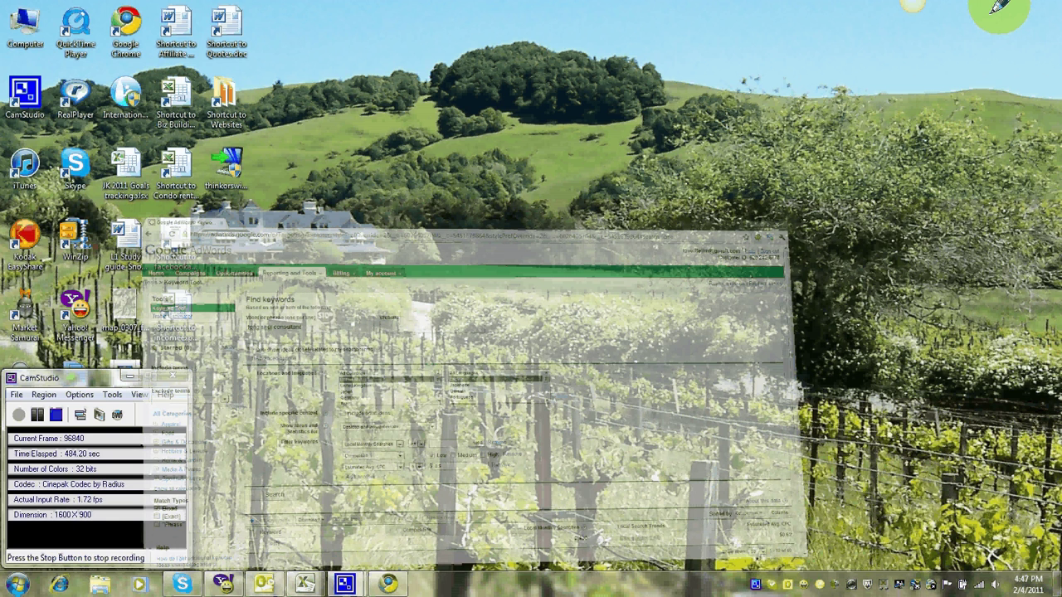